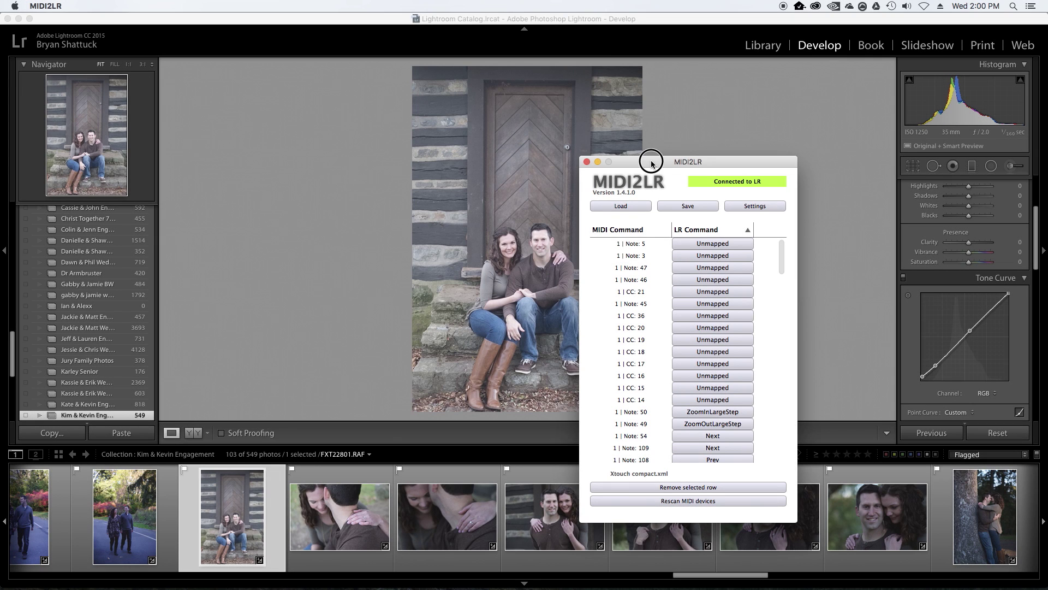
Place the MIDI2LR mapping window over the right half of the photo and scroll the Develop panels up
left_click_drag(651, 163, 713, 125)
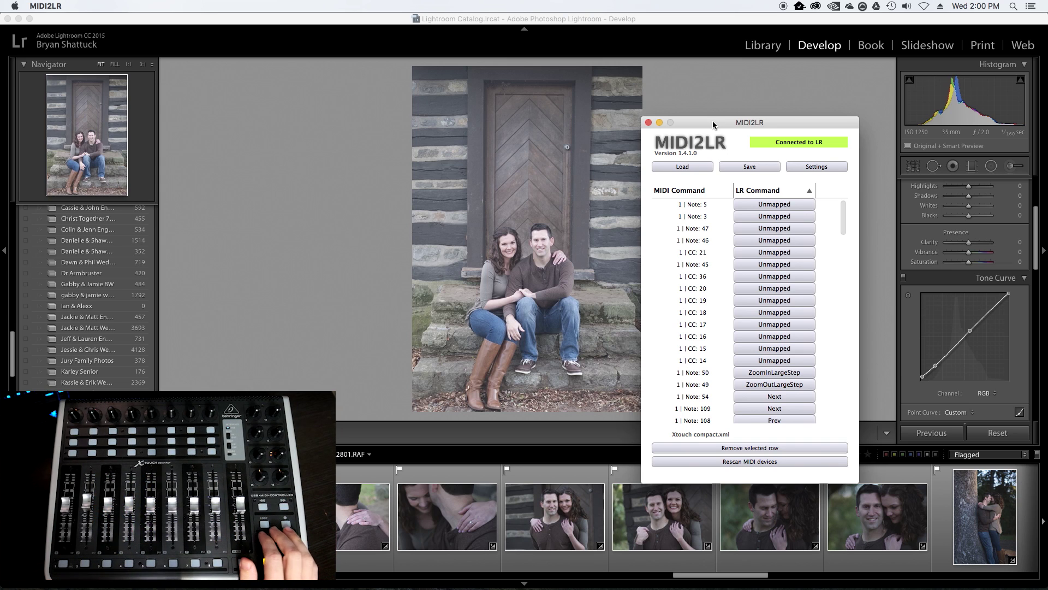
left_click_drag(712, 123, 710, 90)
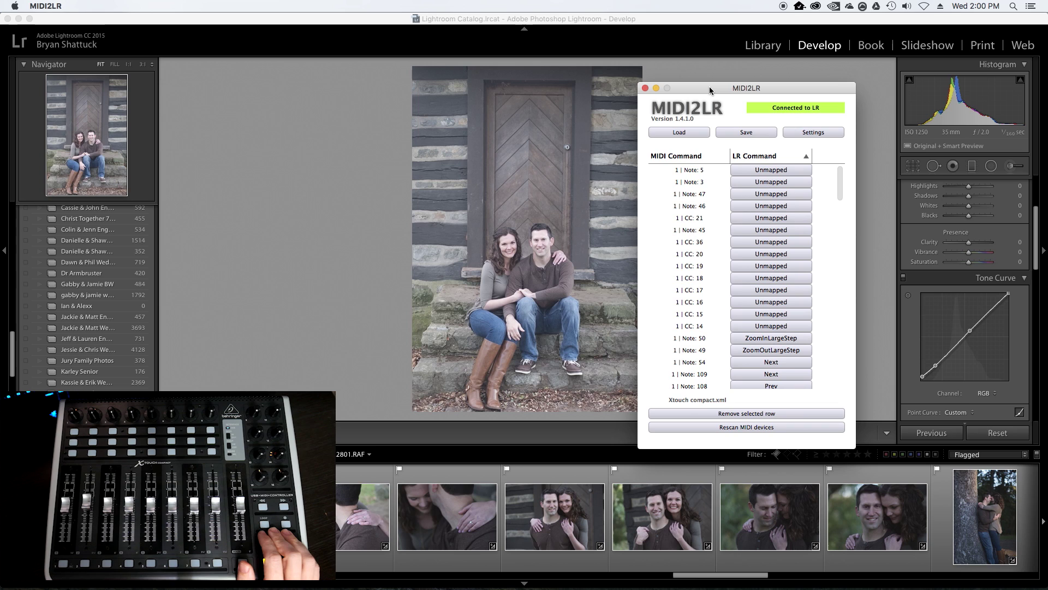
left_click_drag(723, 85, 696, 98)
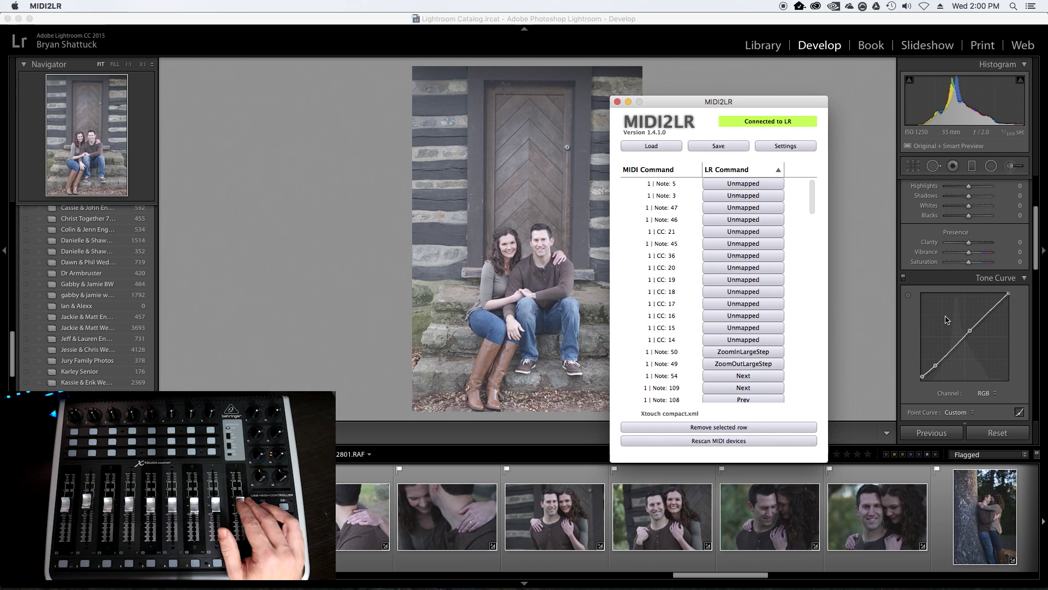
scroll(946, 320, "up", 4)
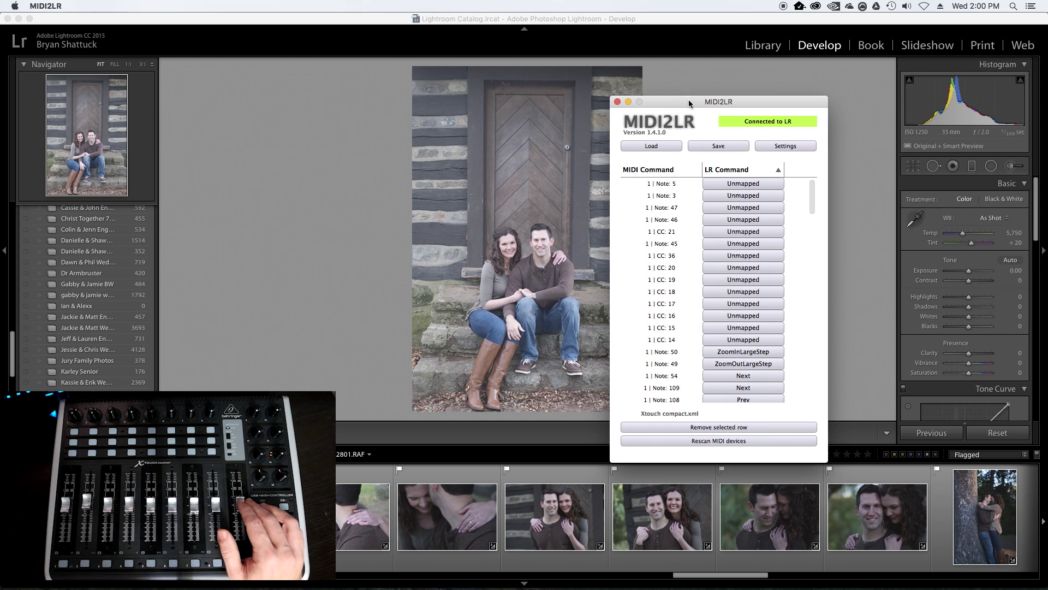
Switch to Chrome and browse the Pusher Labs PFixer website
key("super+Tab")
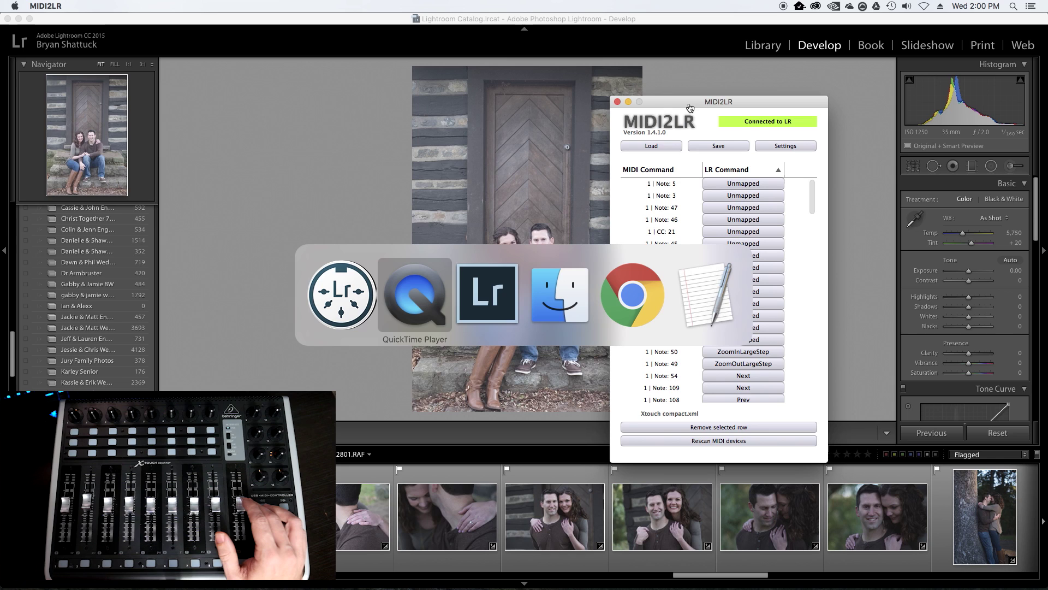
key("super+Tab")
key("super+Tab")
key("super+Tab")
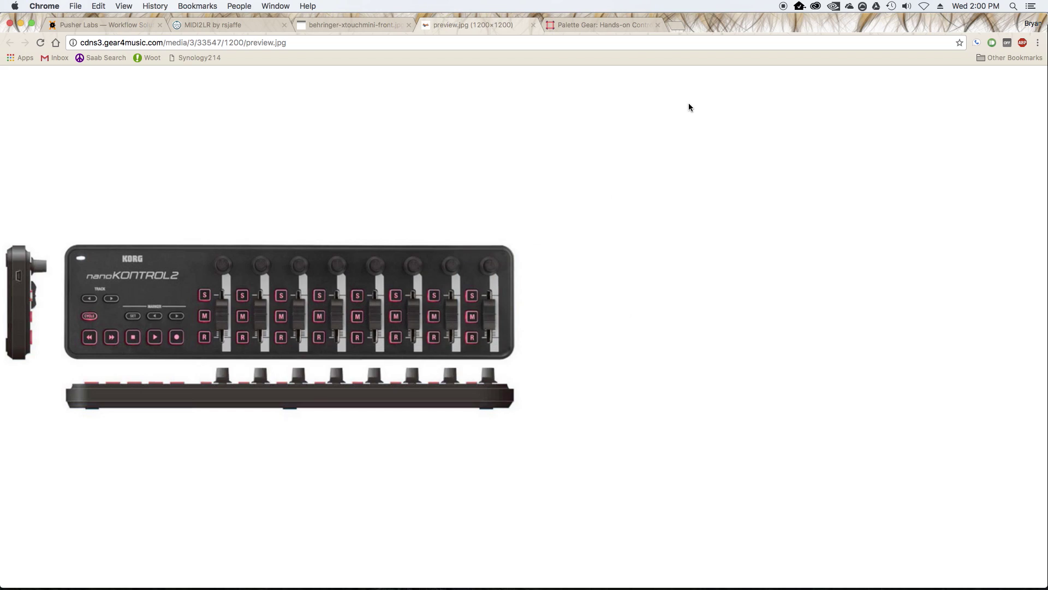
left_click(75, 22)
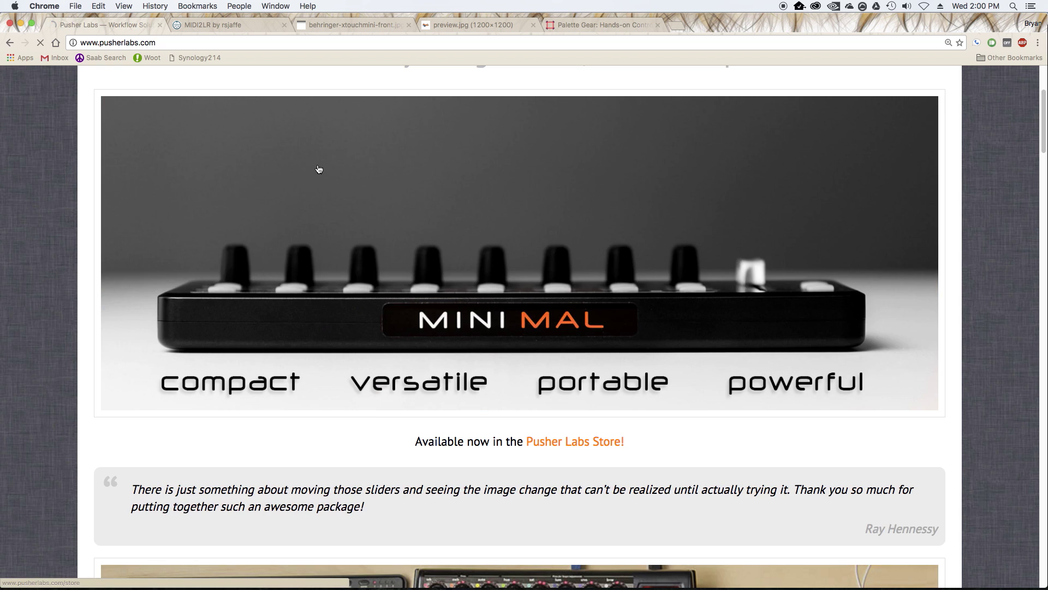
scroll(316, 171, "up", 3)
scroll(435, 351, "down", 4)
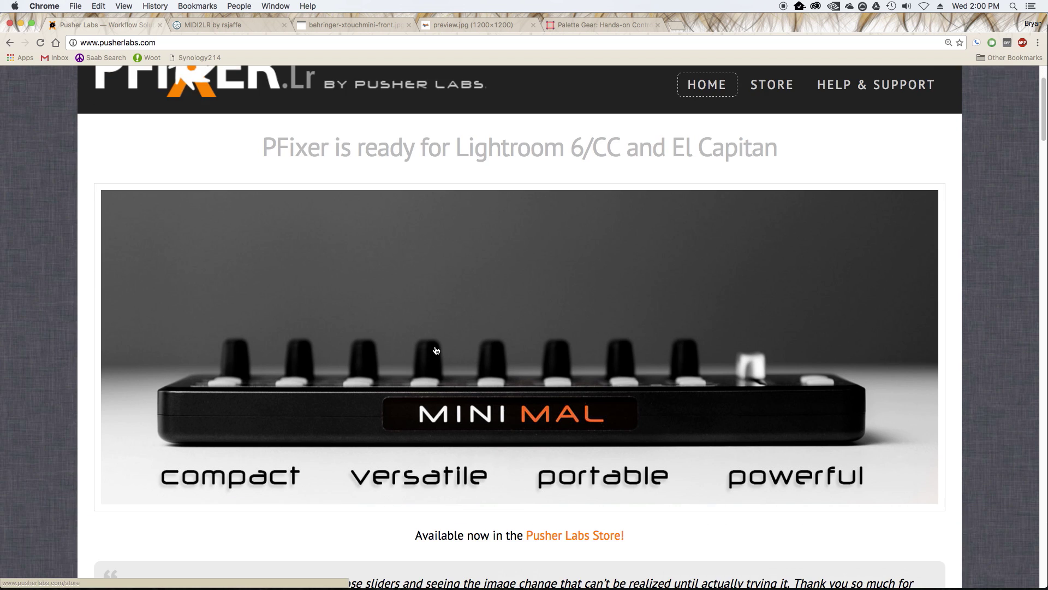
scroll(436, 350, "down", 5)
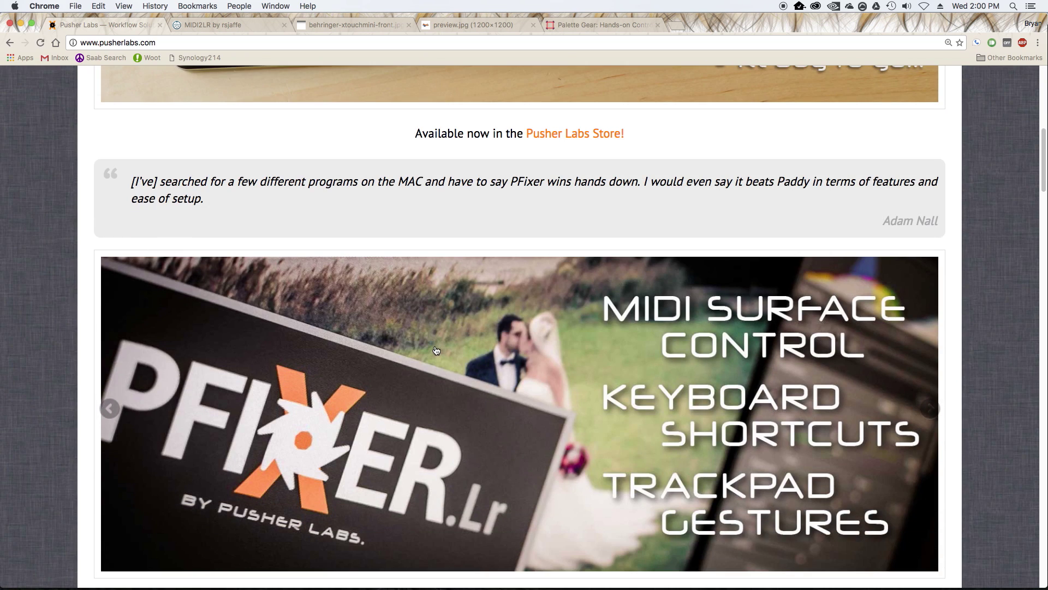
scroll(435, 351, "up", 12)
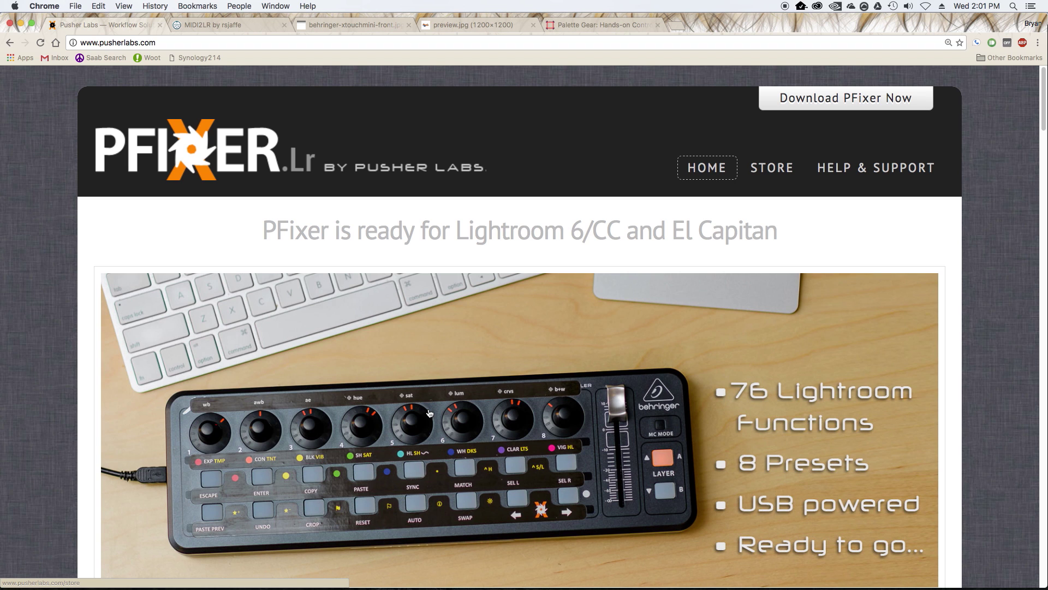
Finish reading the PFixer page, then bring up the Palette Gear website
scroll(430, 413, "down", 2)
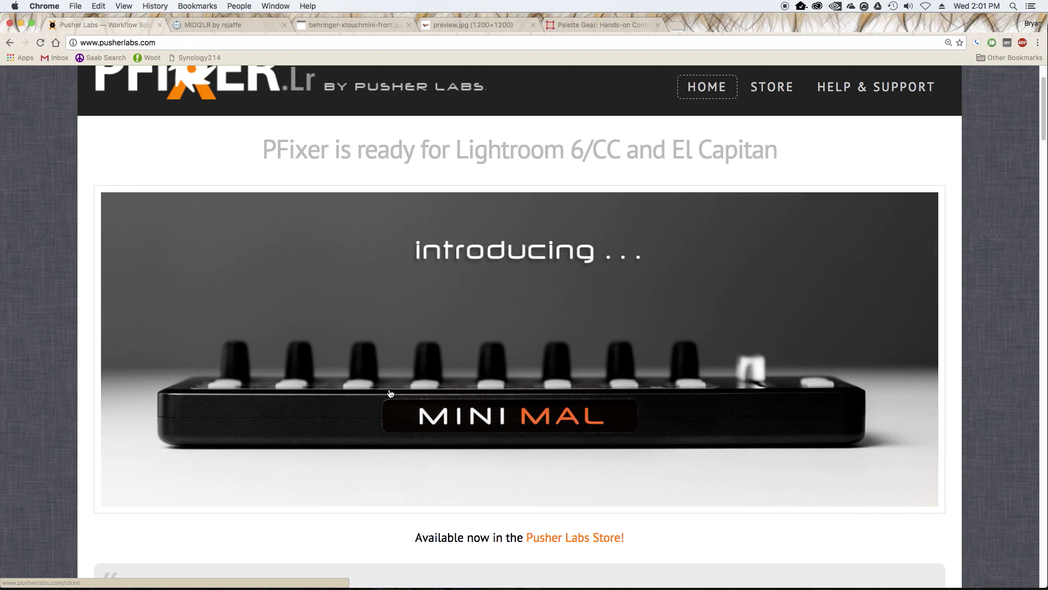
scroll(391, 382, "up", 3)
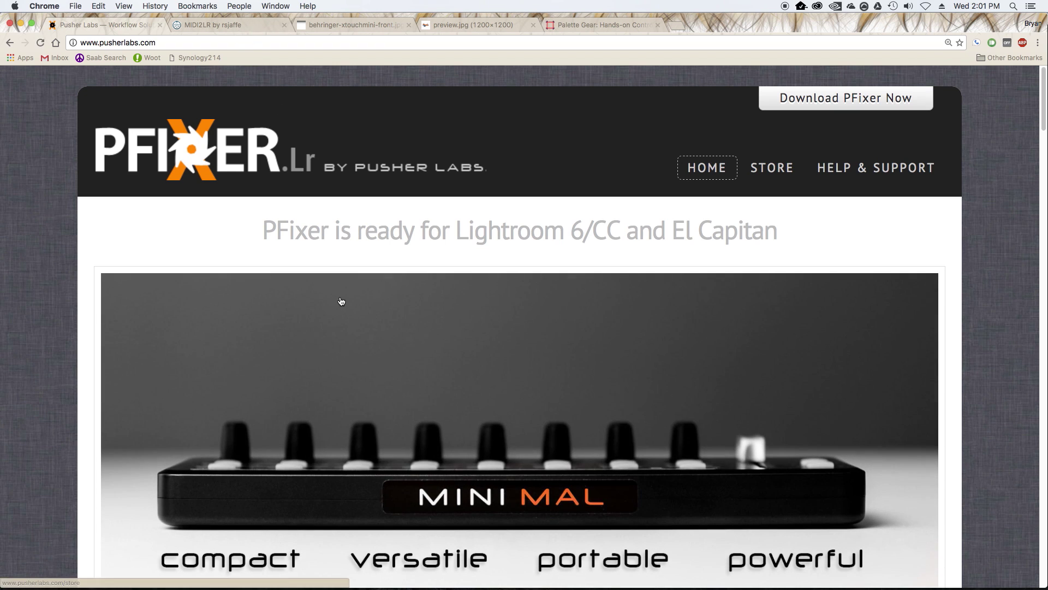
scroll(378, 327, "down", 4)
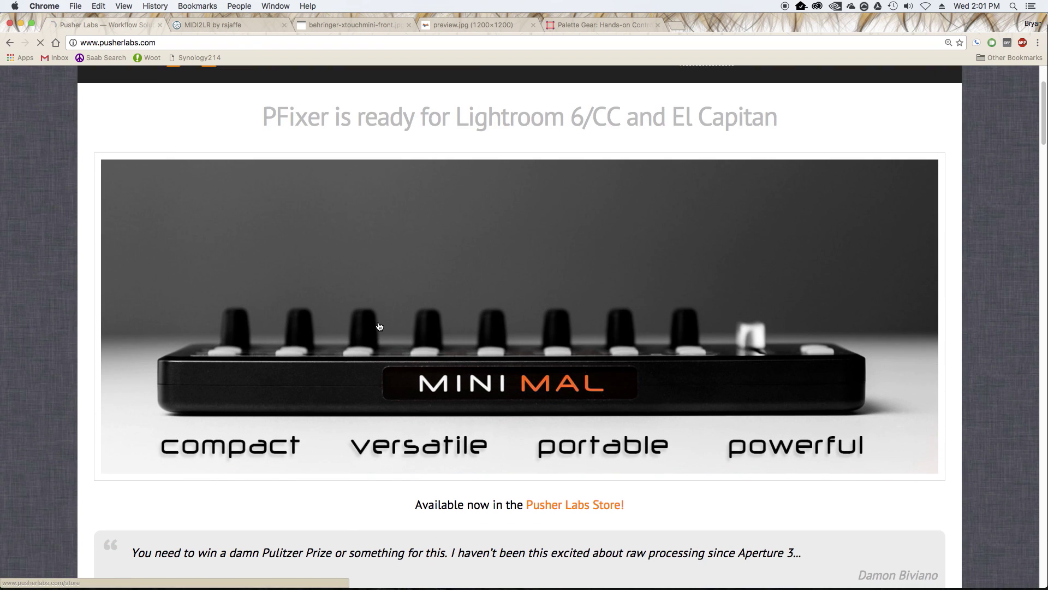
scroll(379, 327, "up", 4)
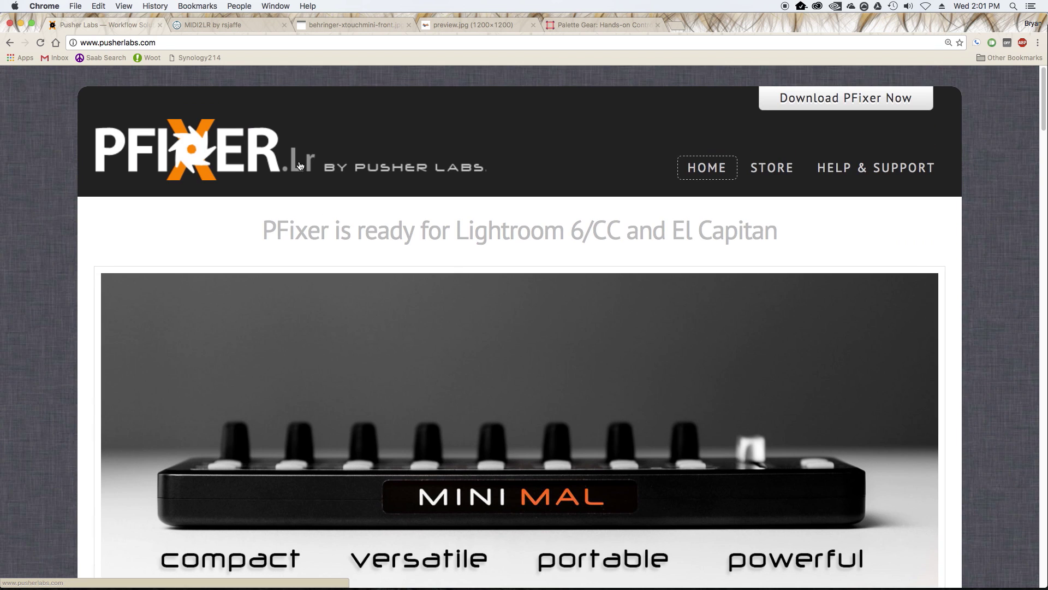
left_click(363, 345)
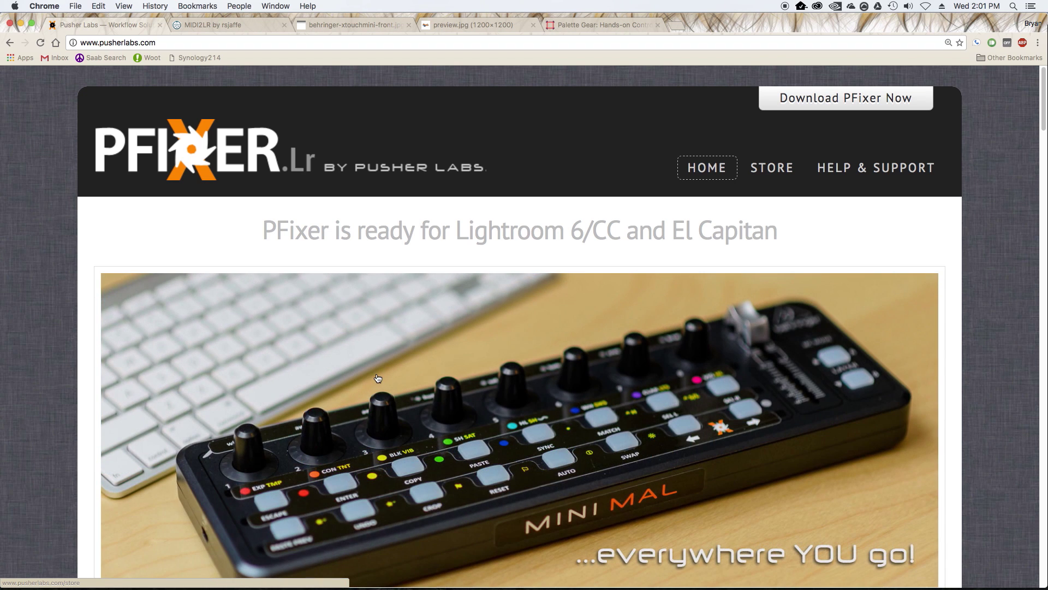
left_click(581, 21)
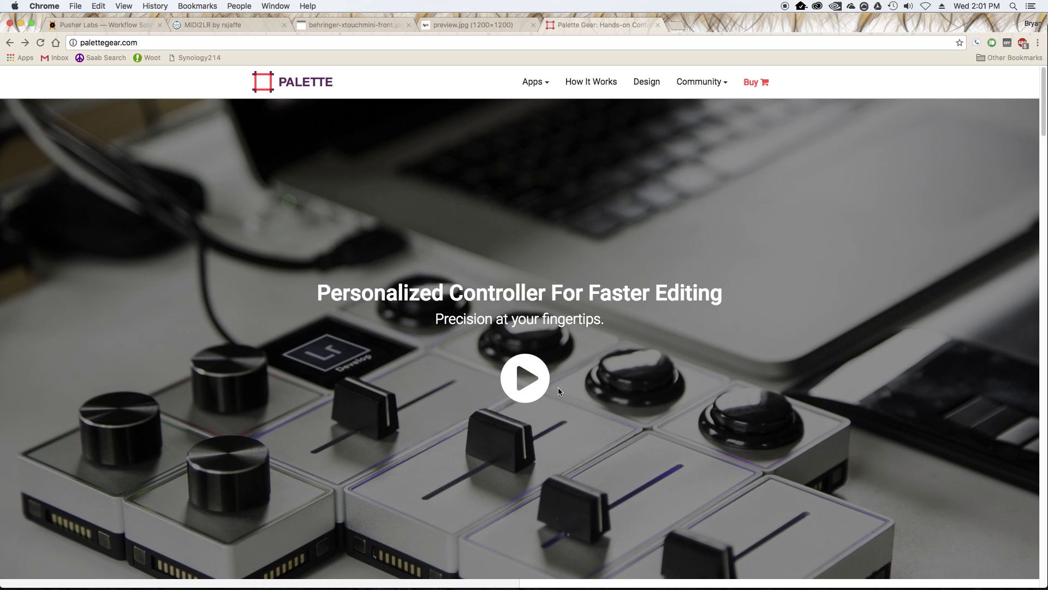
Scroll briefly down and back up the Palette Gear homepage
scroll(620, 434, "down", 1)
scroll(624, 441, "up", 1)
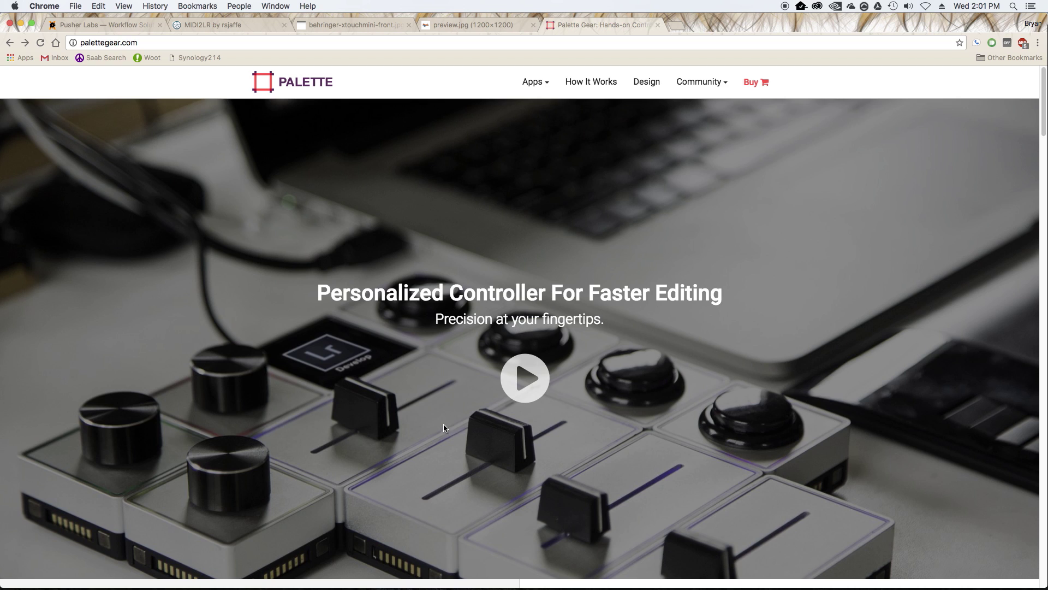
Alternate between the Korg nanoKONTROL2 preview.jpg and the Behringer X-Touch Mini picture, ending on Korg
left_click(455, 25)
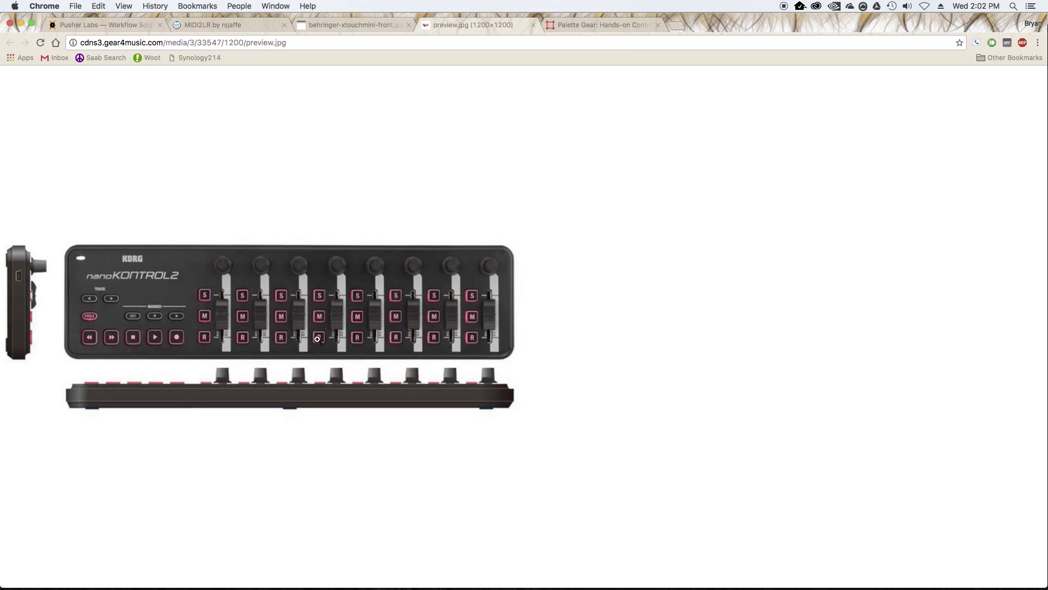
left_click(586, 24)
left_click(457, 23)
left_click(332, 21)
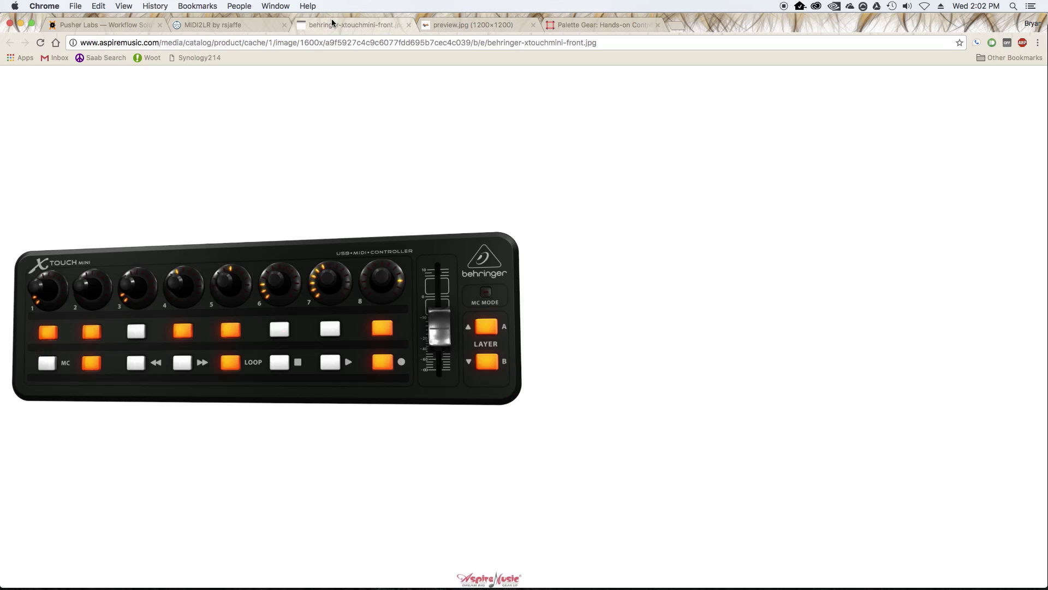
left_click(449, 23)
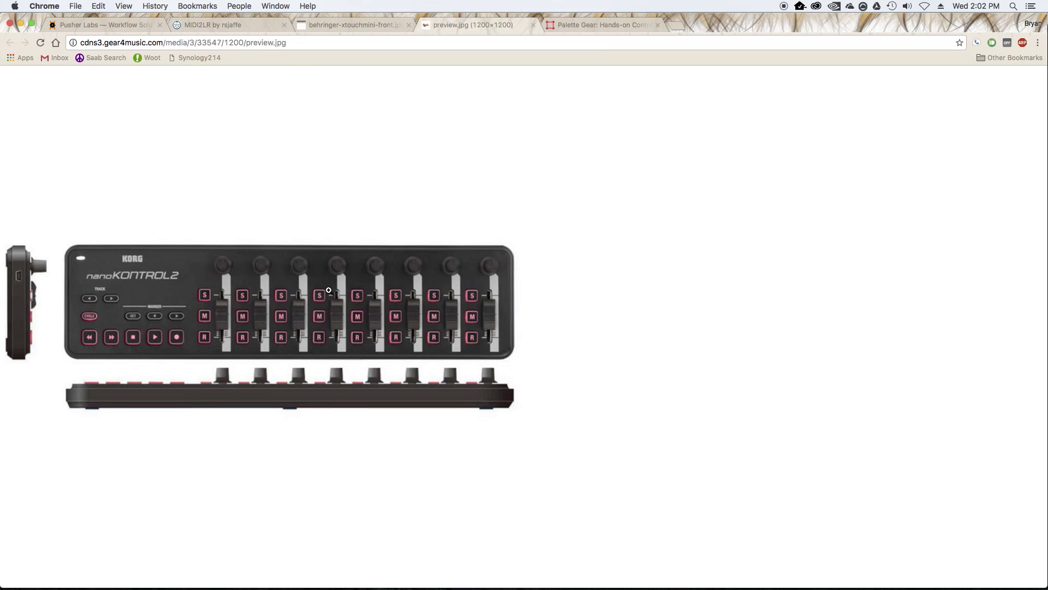
left_click(354, 24)
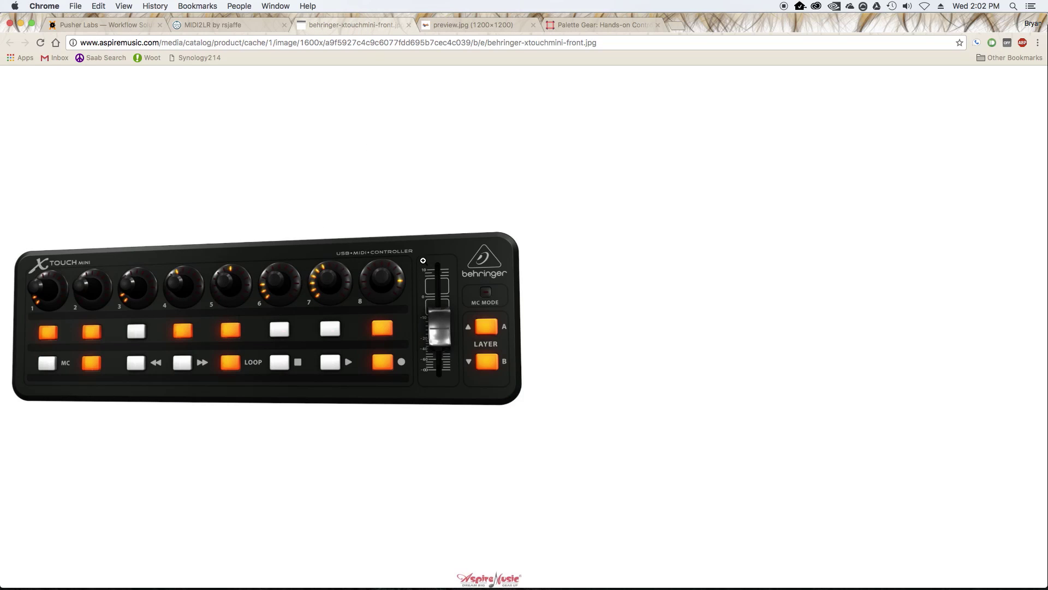
left_click(447, 23)
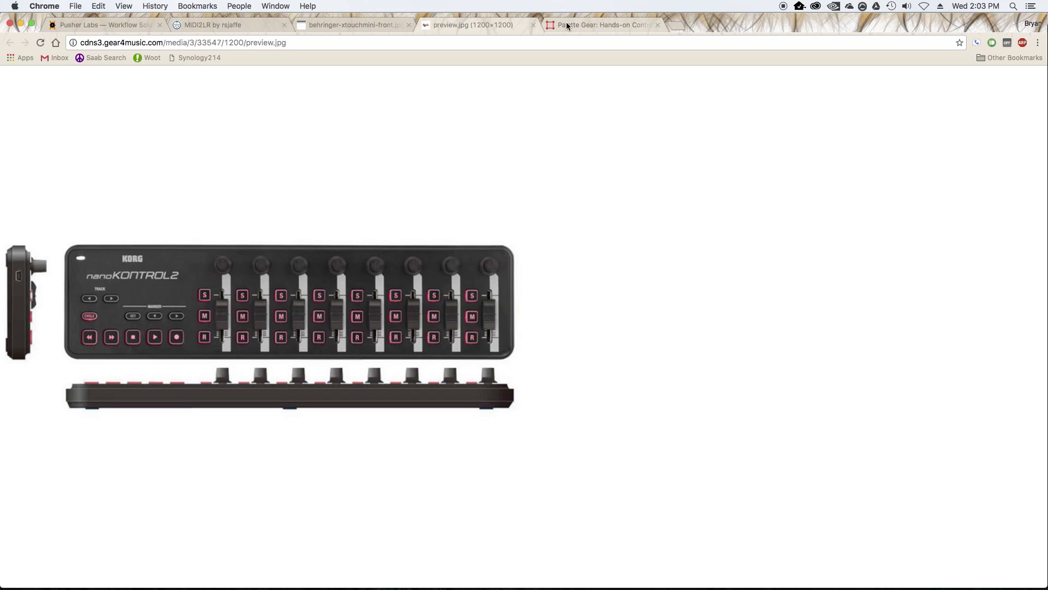
Return to Lightroom and reposition the MIDI2LR mapping window lower over the photo
key("super+Tab")
key("super+Tab")
key("super+Tab")
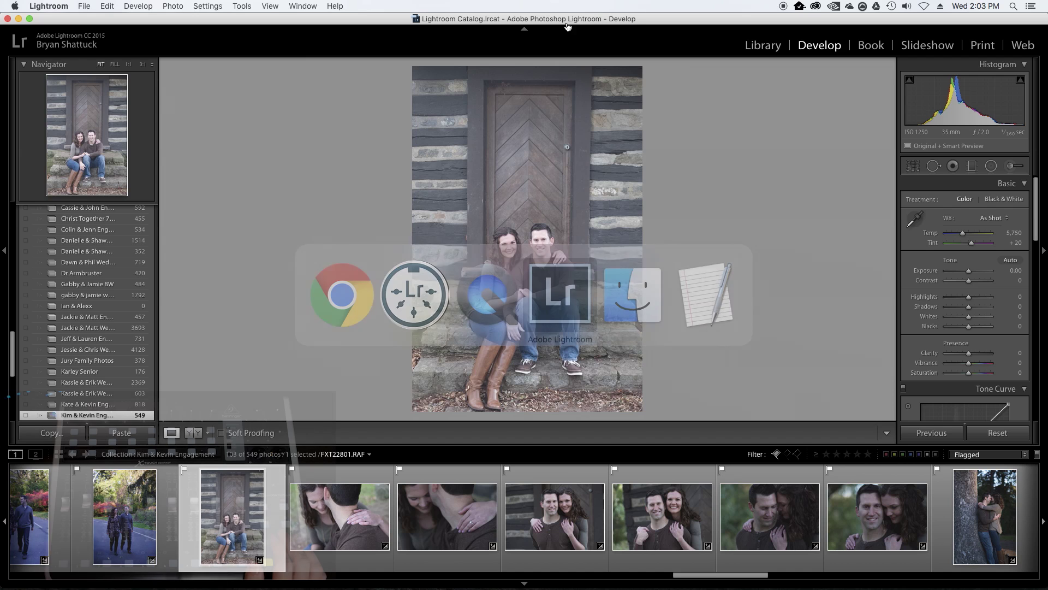
key("super+Tab")
key("super+Tab")
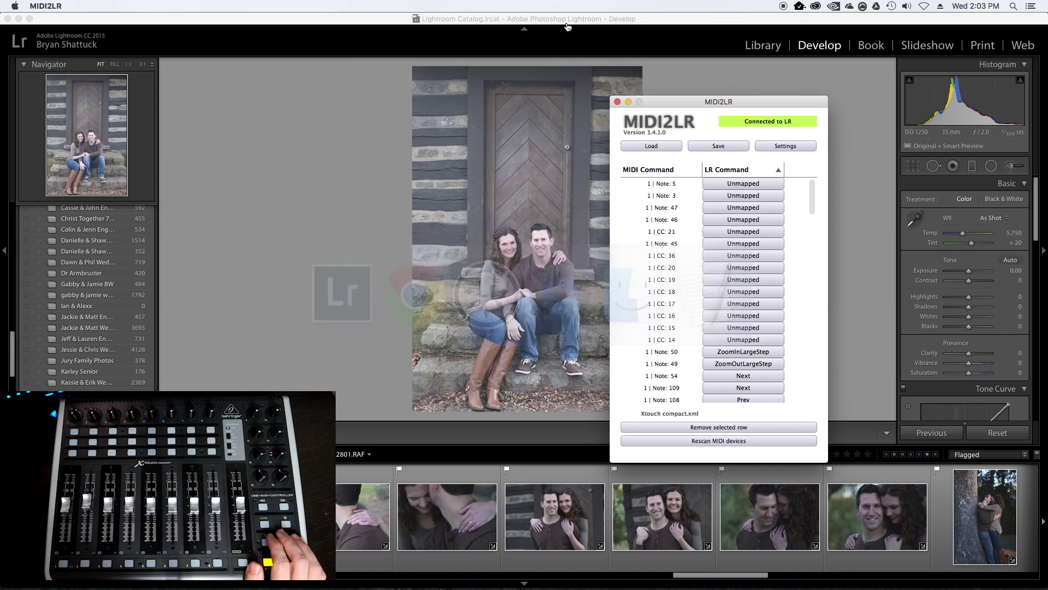
left_click_drag(663, 104, 677, 124)
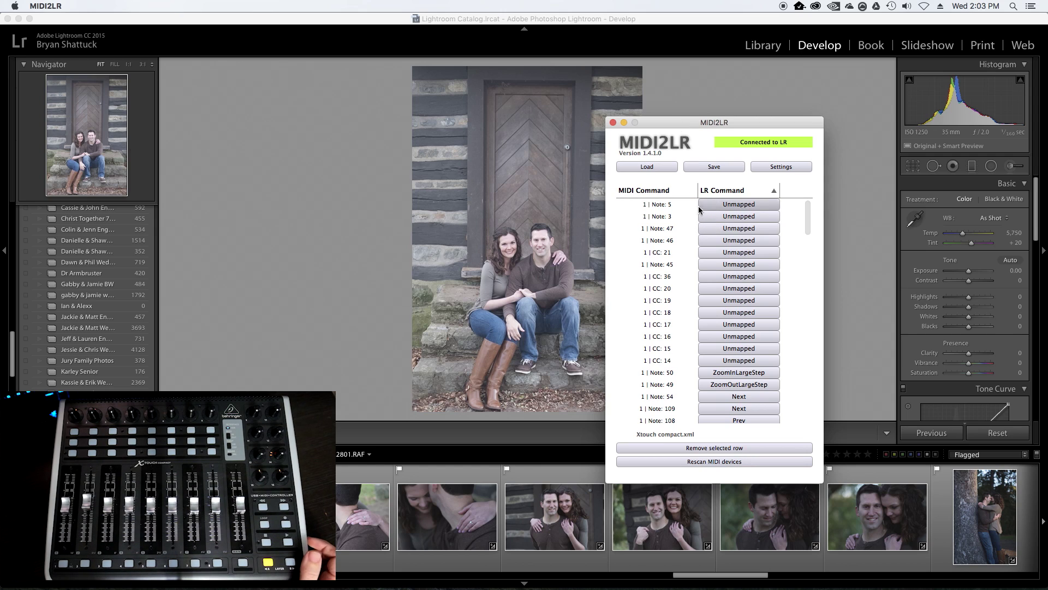
left_click_drag(697, 124, 694, 155)
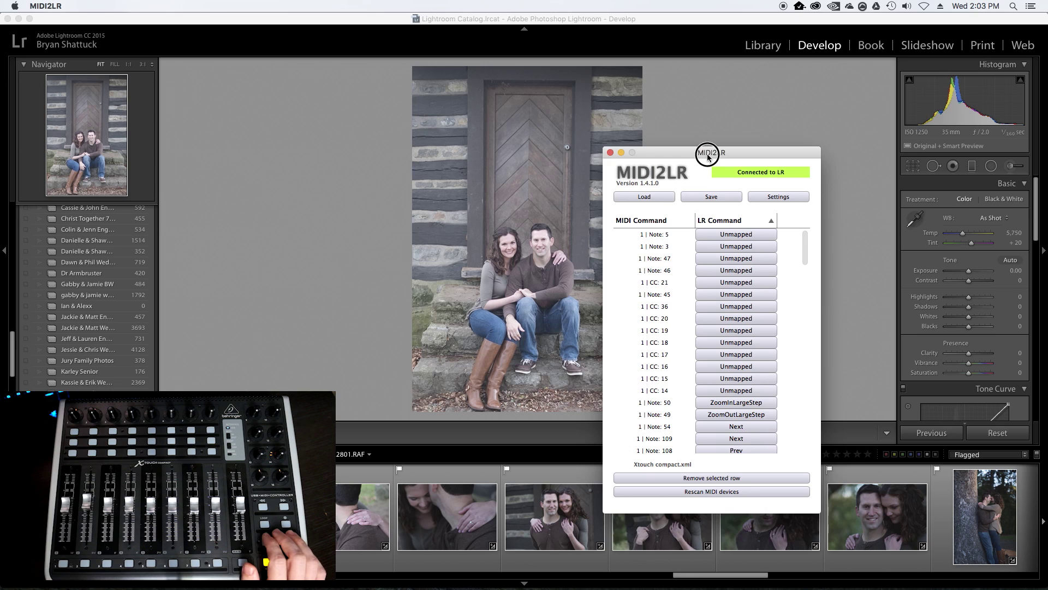
left_click_drag(709, 155, 714, 155)
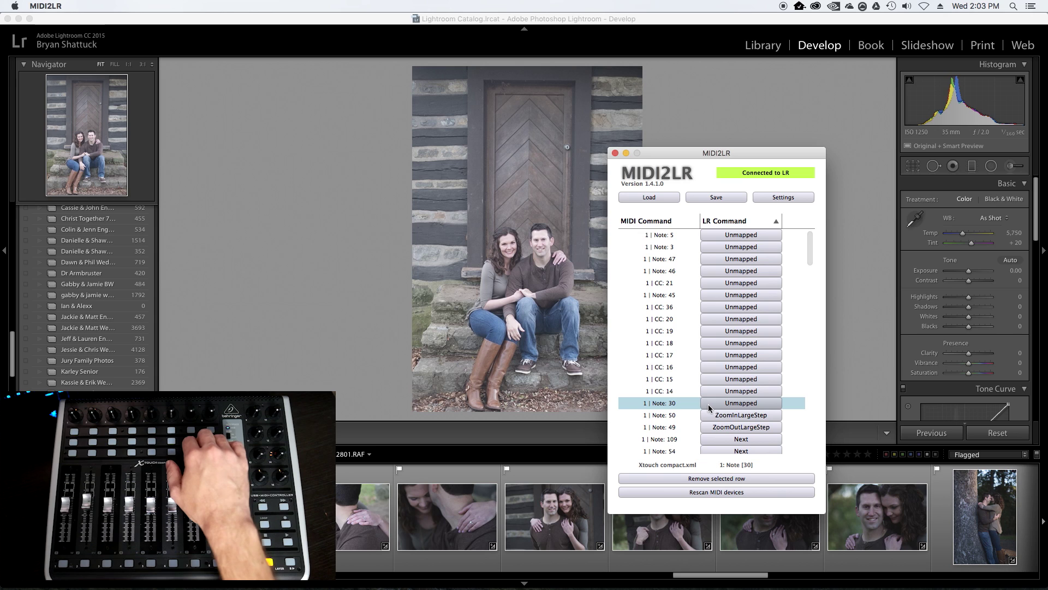
left_click(727, 406)
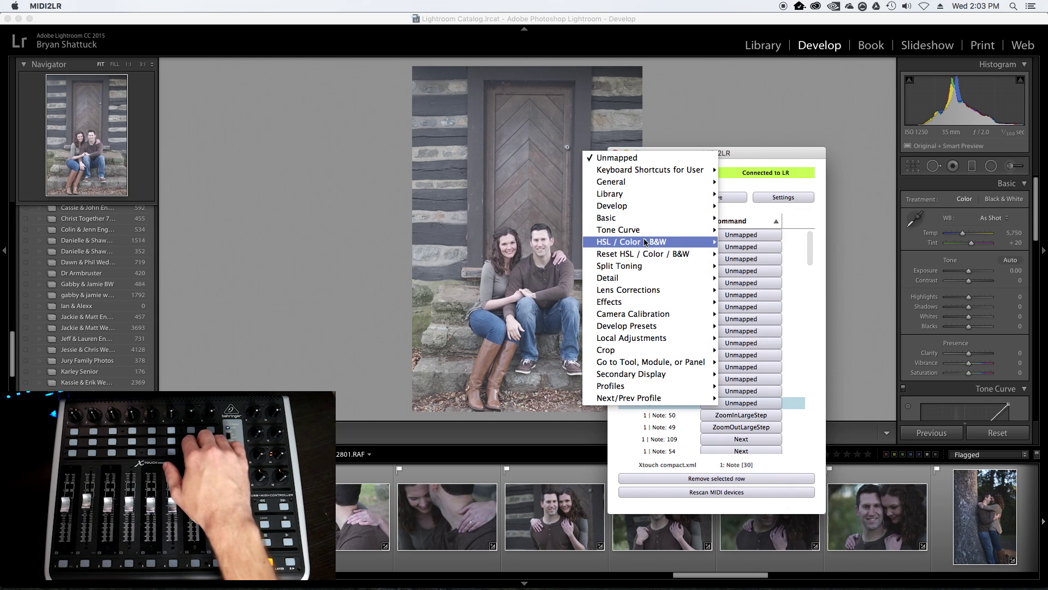
mouse_move(647, 206)
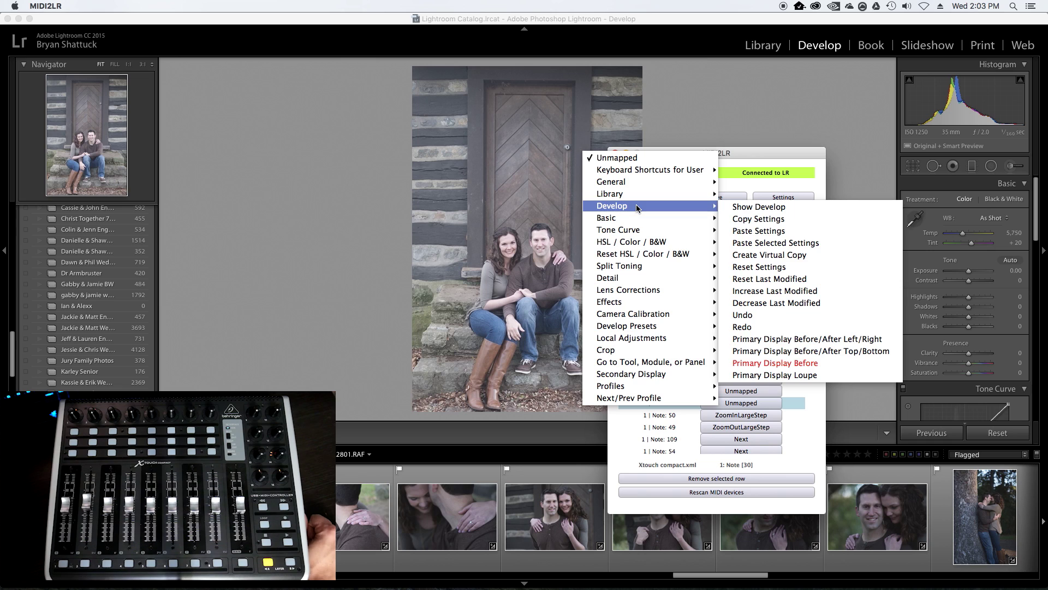
mouse_move(646, 230)
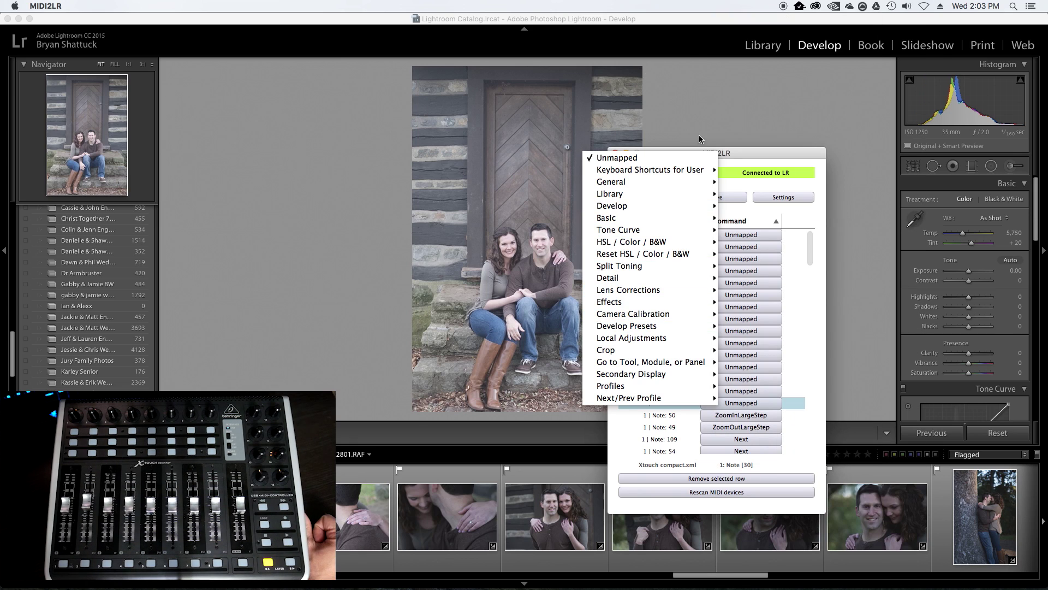
left_click(732, 154)
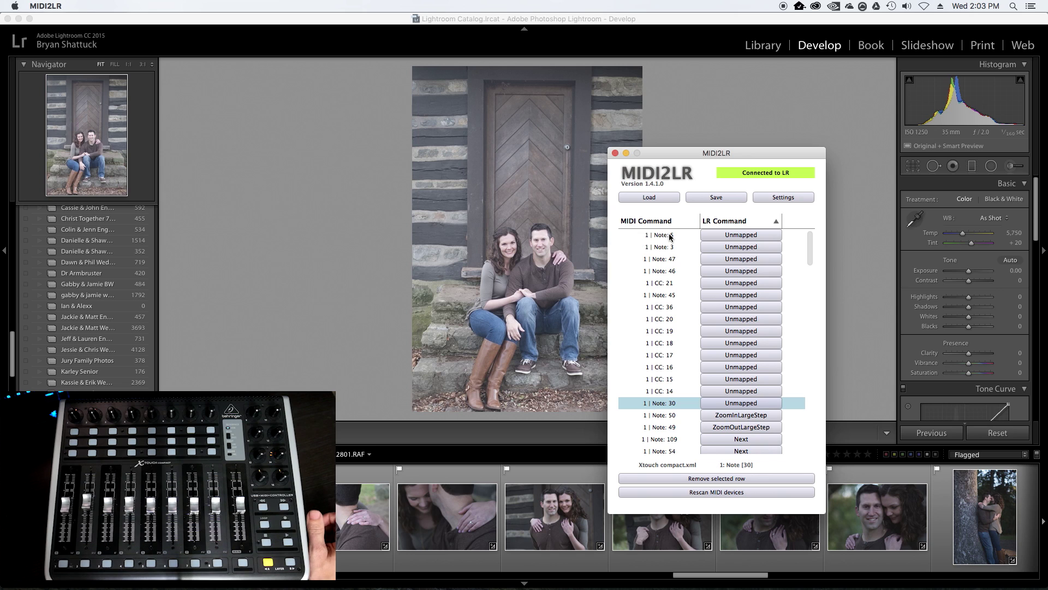
Bring the Lightroom window back to the front
left_click(535, 26)
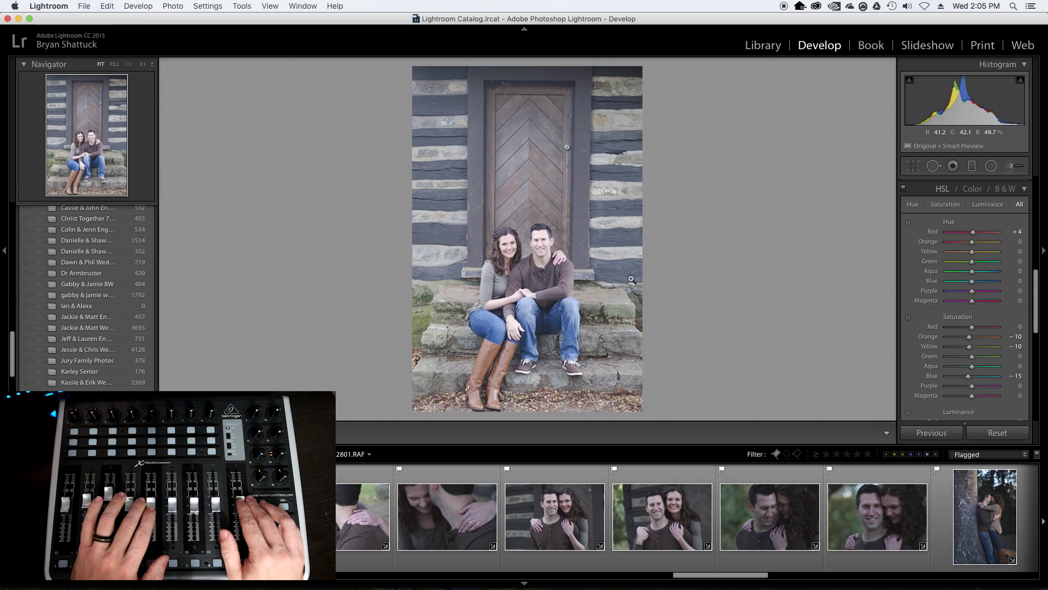
Show the Basic panel, then the Effects vignette settings, and zoom the photo to Fit
key("super+1")
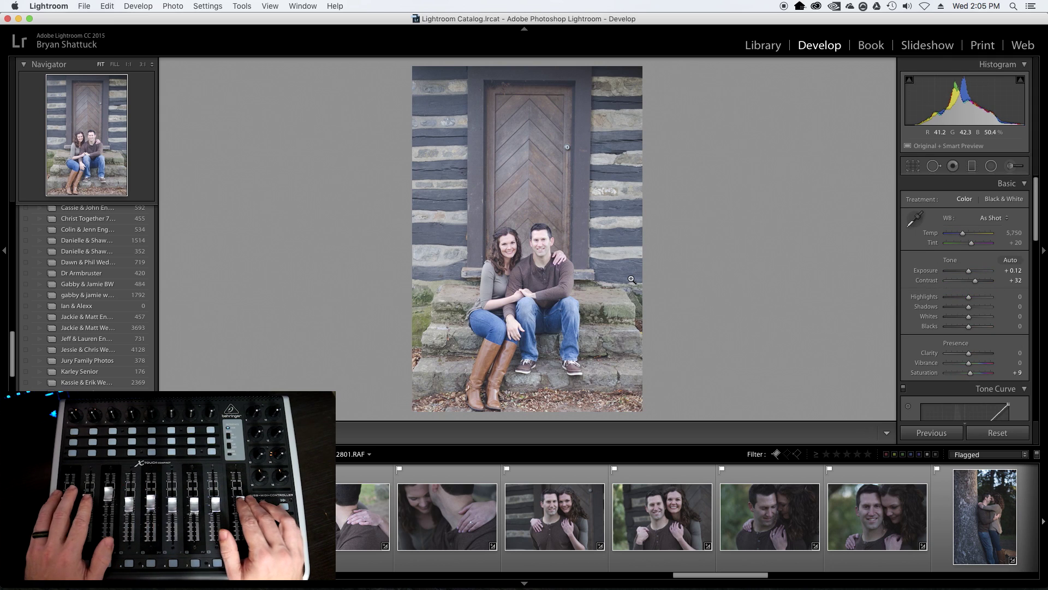
key("super+7")
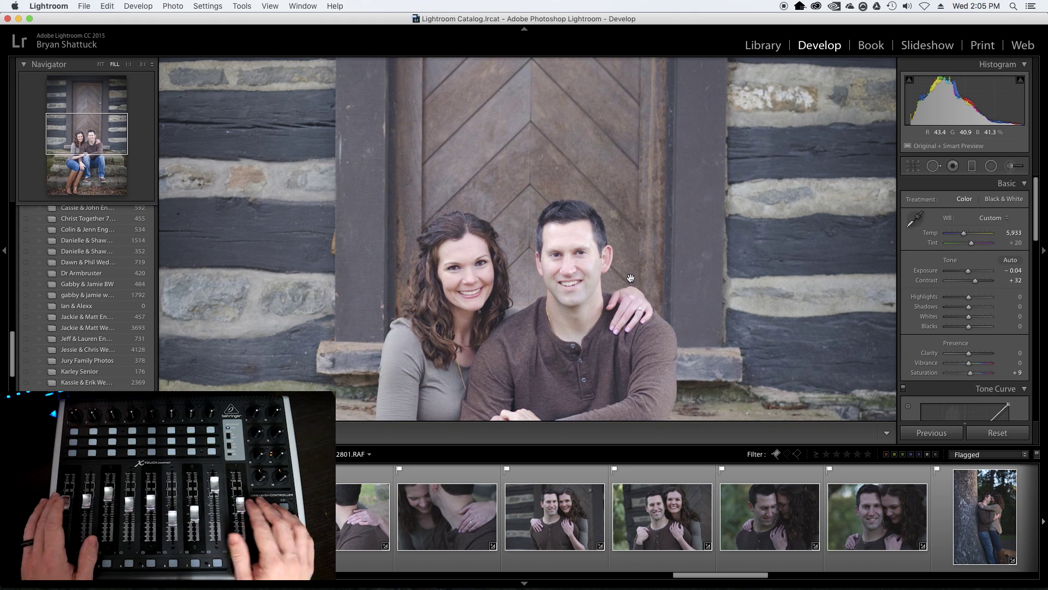
left_click(630, 278)
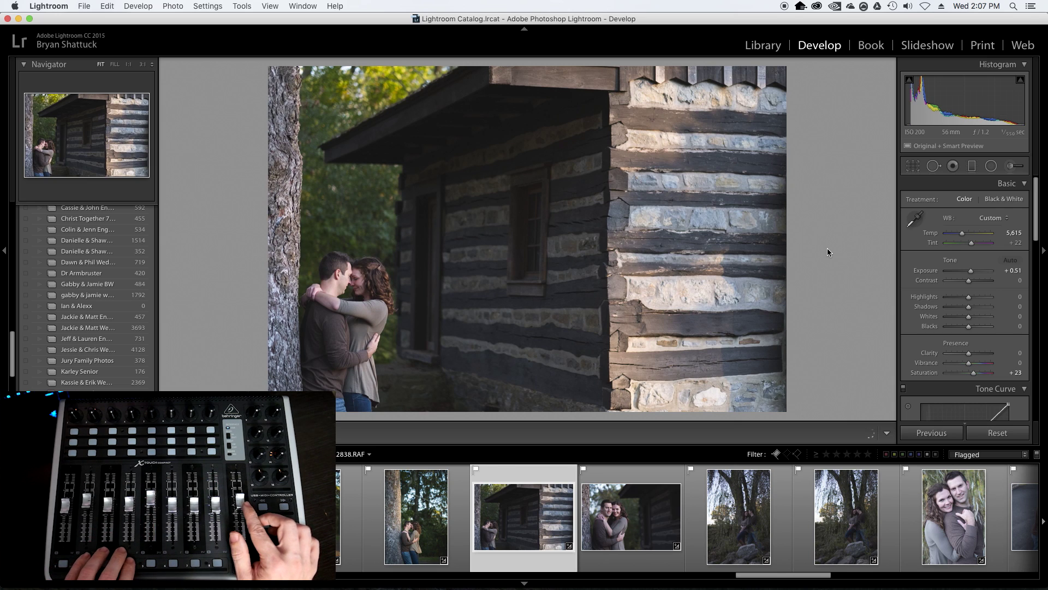
Add a −1.26 exposure graduated filter over the cabin's bright corner, widening it and shifting it left
key("m")
left_click_drag(686, 180, 594, 195)
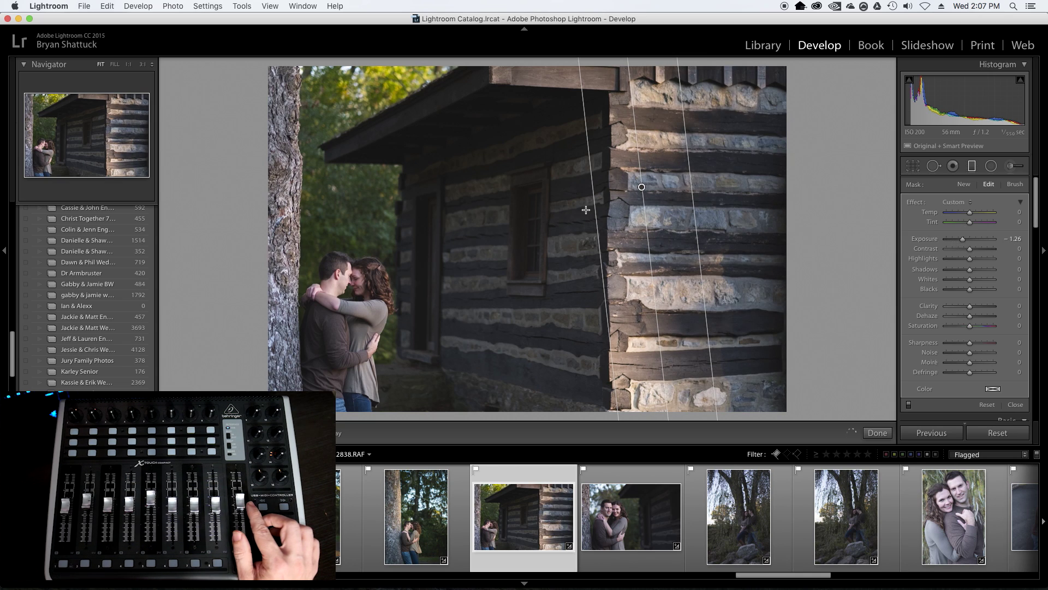
left_click_drag(592, 208, 544, 210)
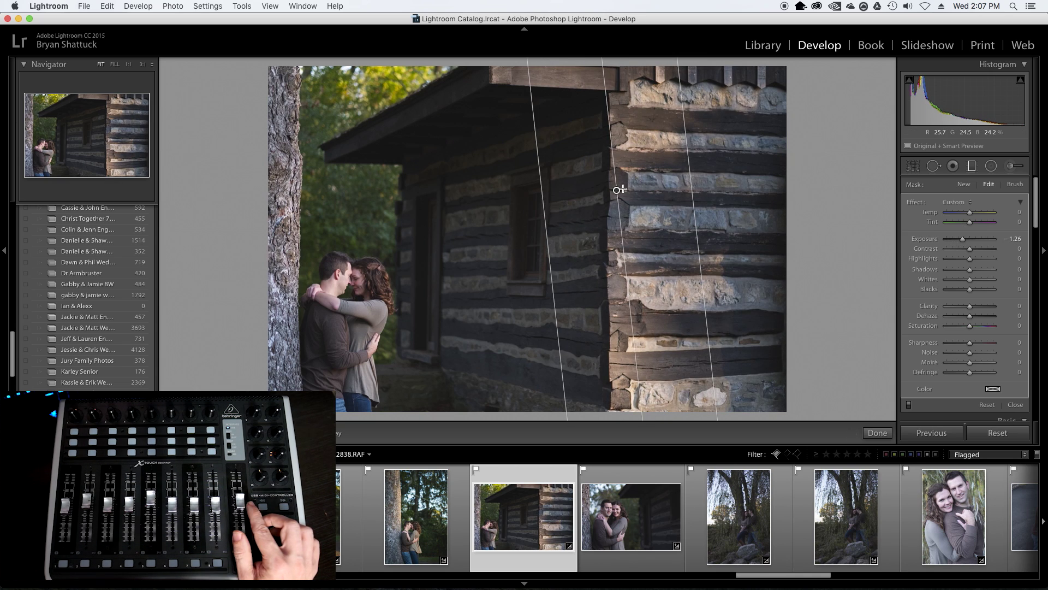
left_click_drag(616, 191, 587, 194)
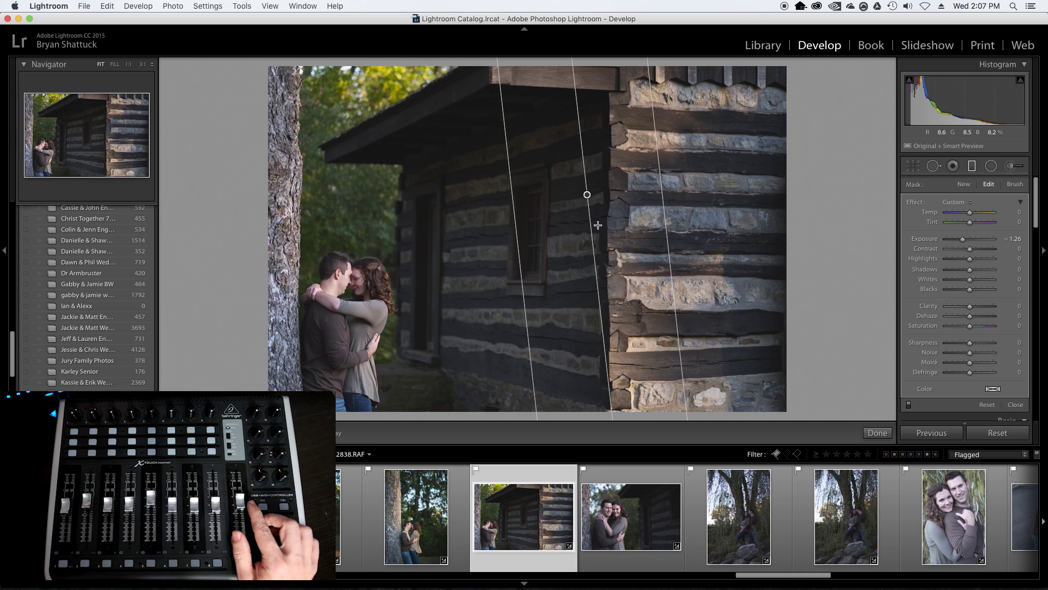
key("m")
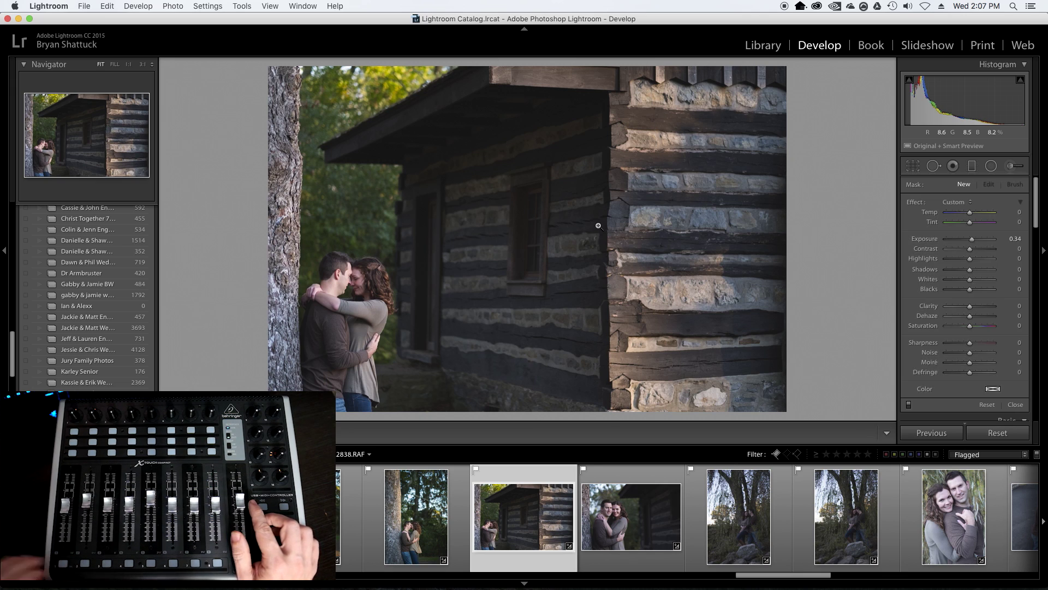